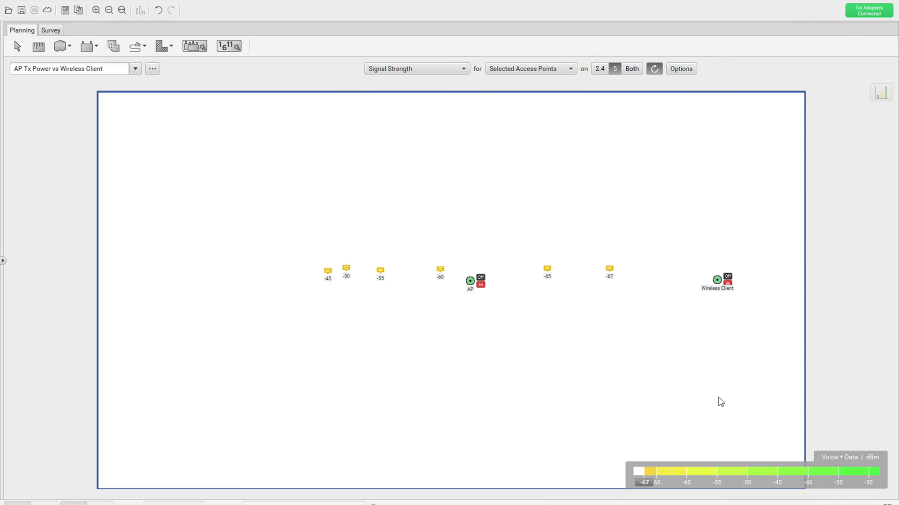
# Step: Restore the AP's position beside the -45 marker and place the Wireless Client just before the -65 marker
pyautogui.hotkey('ctrl', 'z')
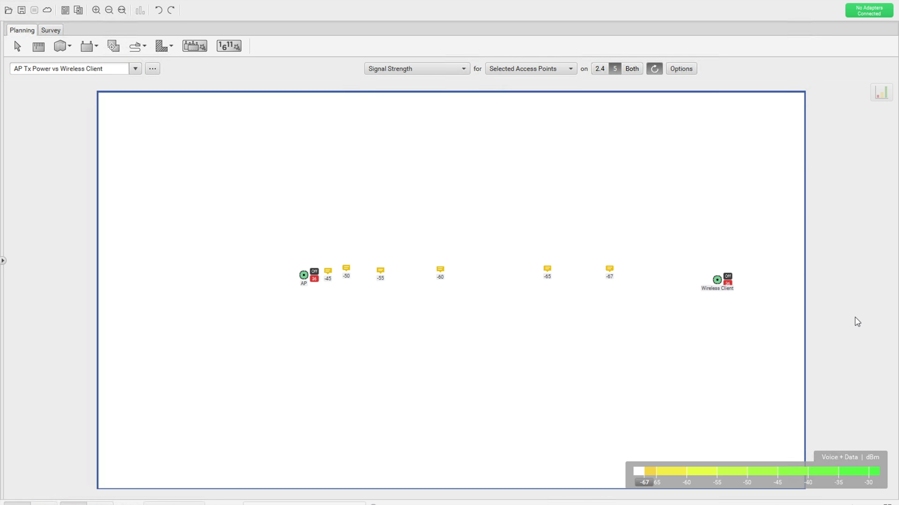
pyautogui.hotkey('ctrl', 'y')
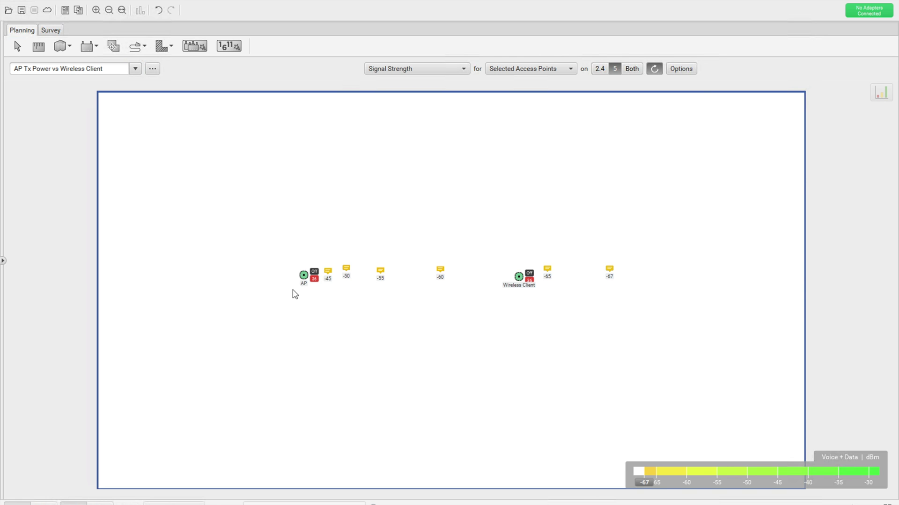
# Step: Open the AP's settings and review its name, Radio 2 transmit power and spatial stream options without changing them
pyautogui.doubleClick(304, 277)
pyautogui.click(389, 77)
pyautogui.doubleClick(389, 76)
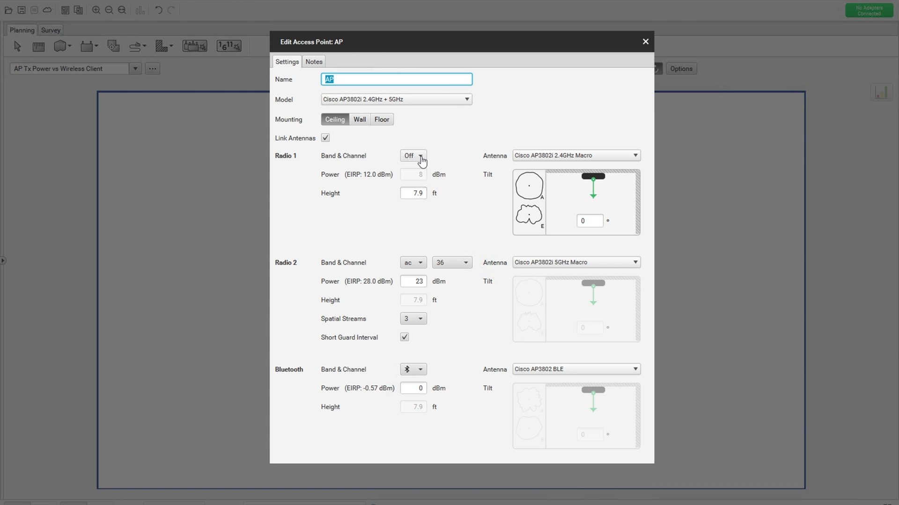
pyautogui.doubleClick(419, 281)
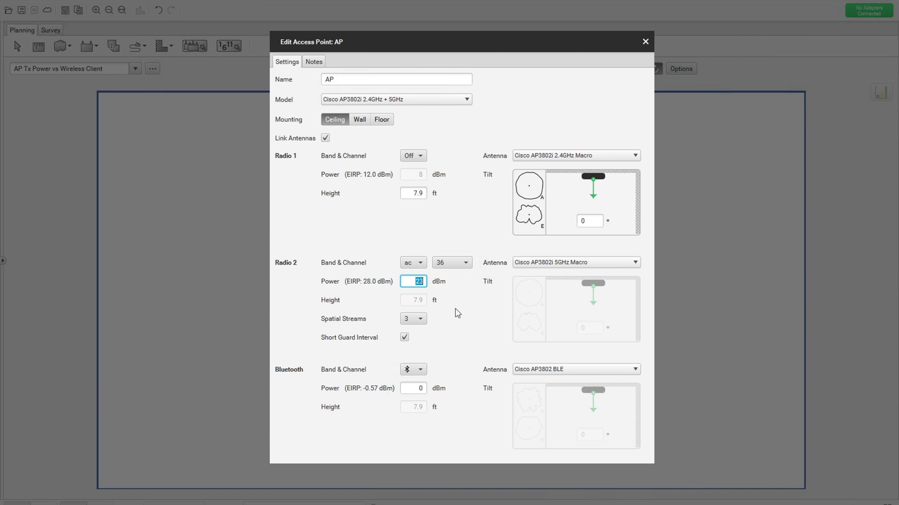
pyautogui.click(420, 281)
pyautogui.doubleClick(420, 280)
pyautogui.click(422, 320)
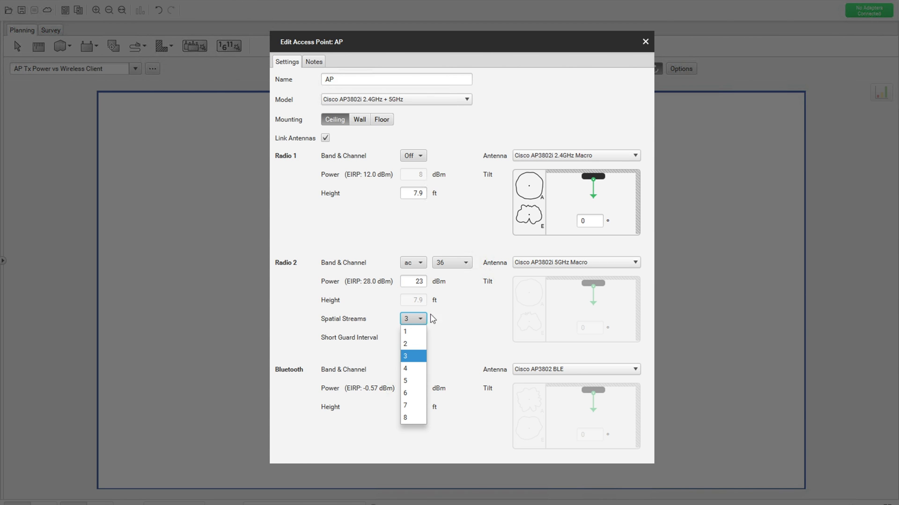
pyautogui.click(462, 310)
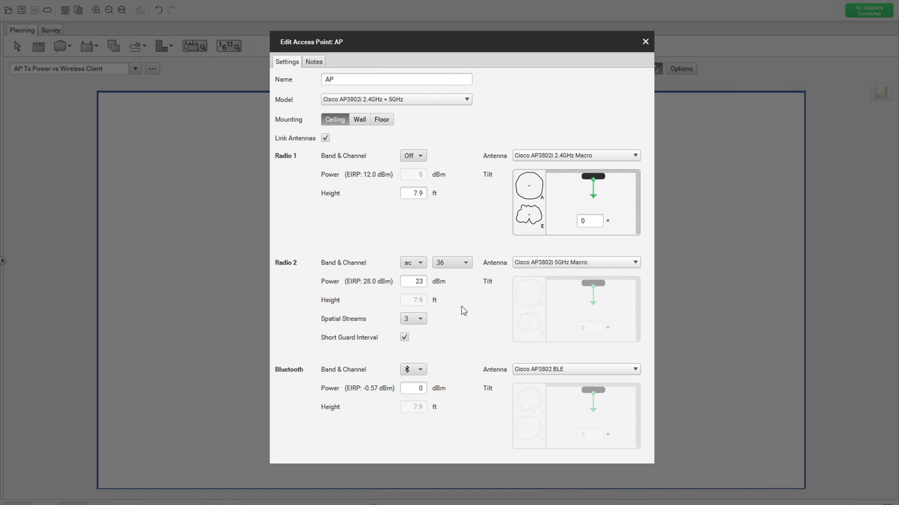
pyautogui.click(645, 43)
# Step: Open the Wireless Client's settings and check its name and Radio 2 transmit power
pyautogui.click(519, 278)
pyautogui.rightClick(519, 280)
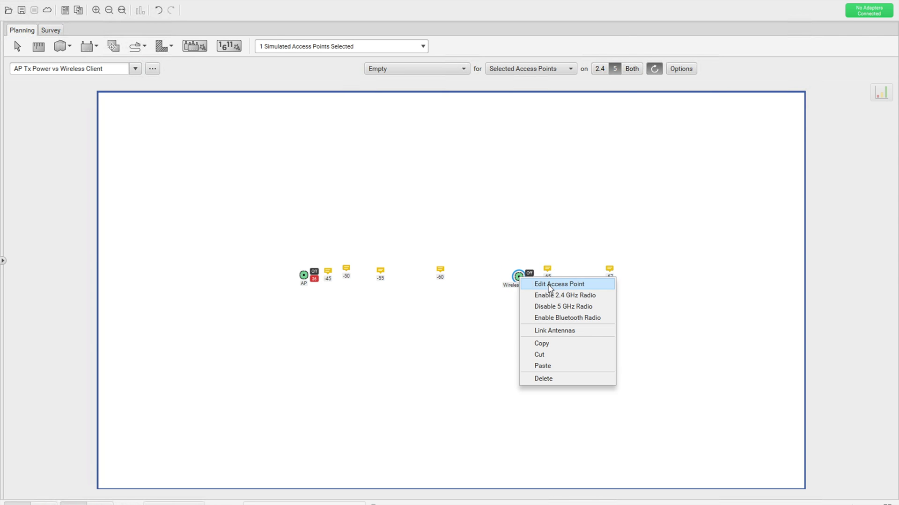
pyautogui.click(539, 283)
pyautogui.moveTo(377, 78); pyautogui.dragTo(275, 75)
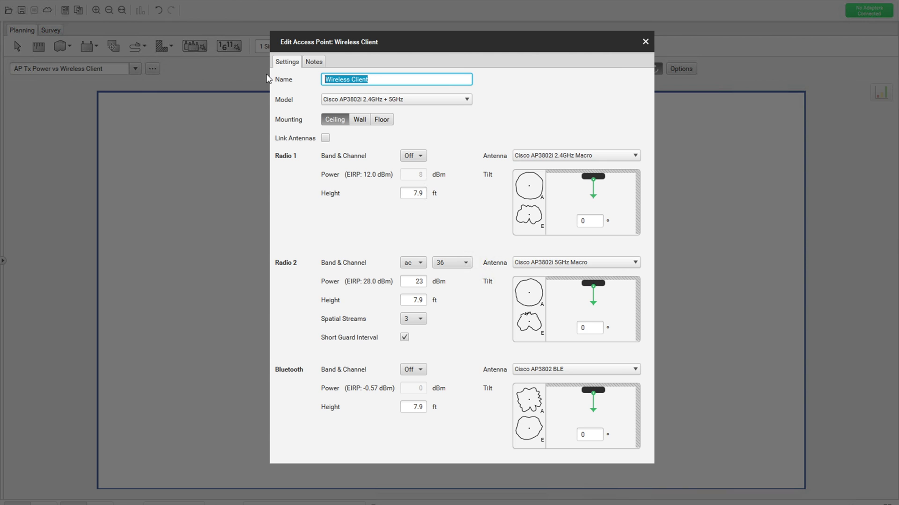
pyautogui.doubleClick(422, 282)
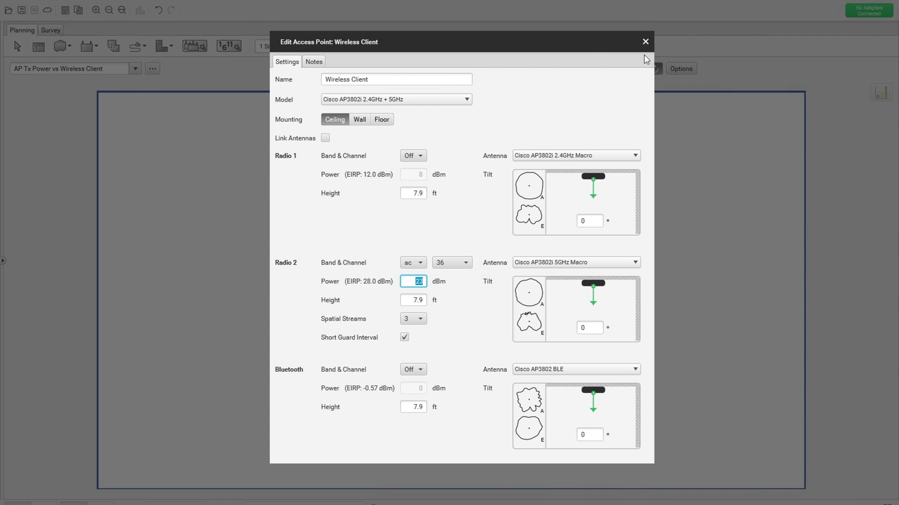
pyautogui.click(645, 41)
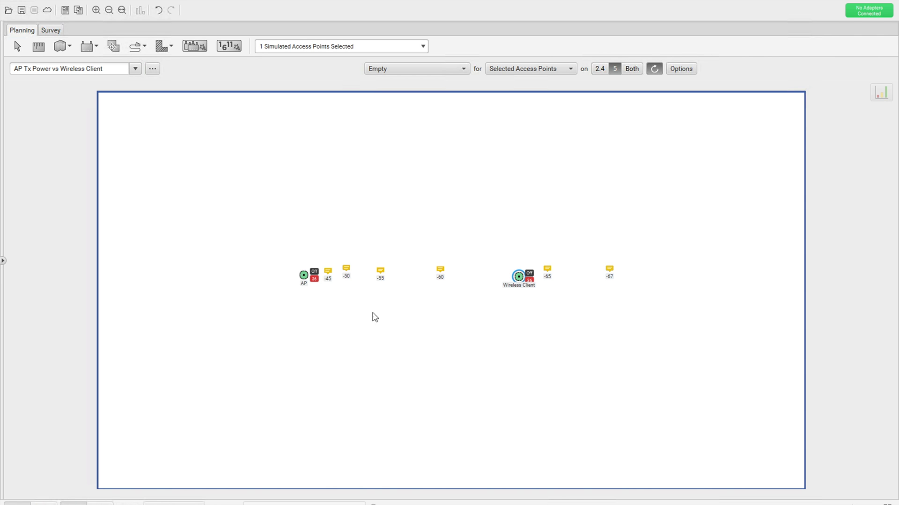
# Step: Switch to the terminal and examine the radio info summary, highlighting the configured and legal antenna gain lines
pyautogui.click(303, 276)
pyautogui.hotkey('ctrl', 'Left')
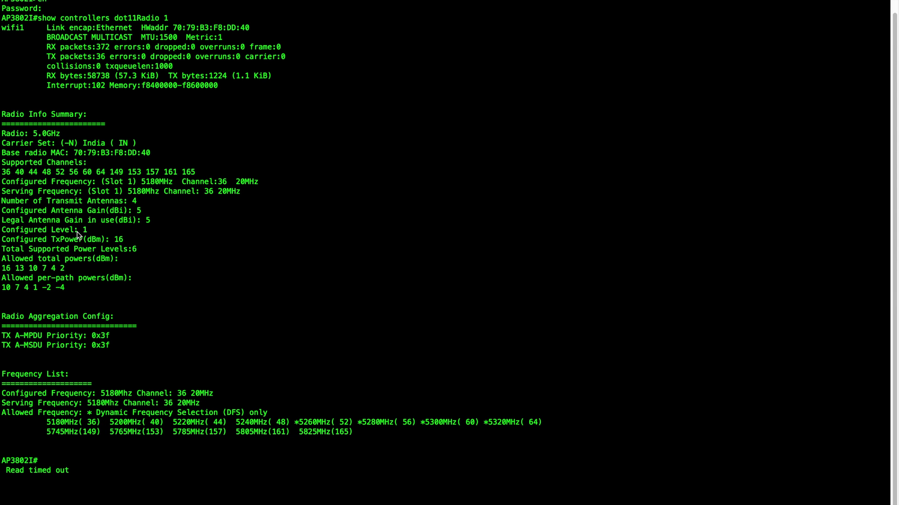
pyautogui.moveTo(4, 115); pyautogui.dragTo(165, 289)
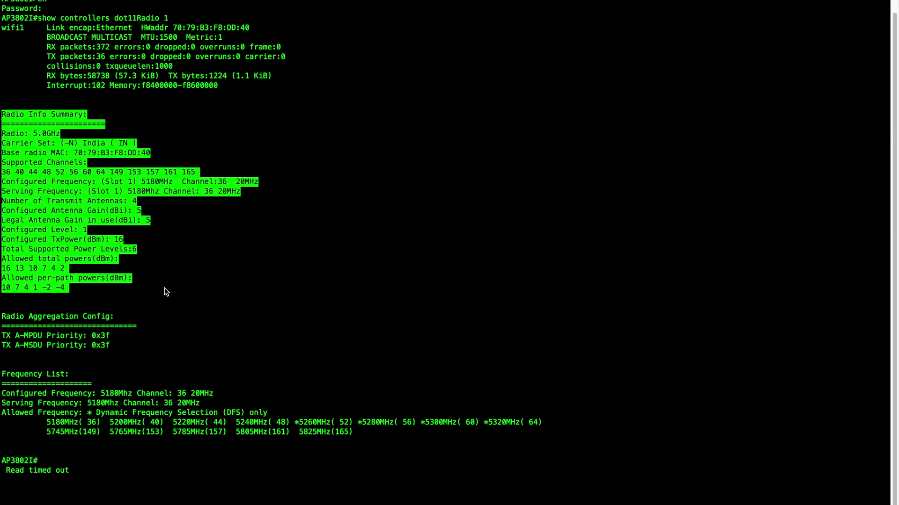
pyautogui.click(164, 240)
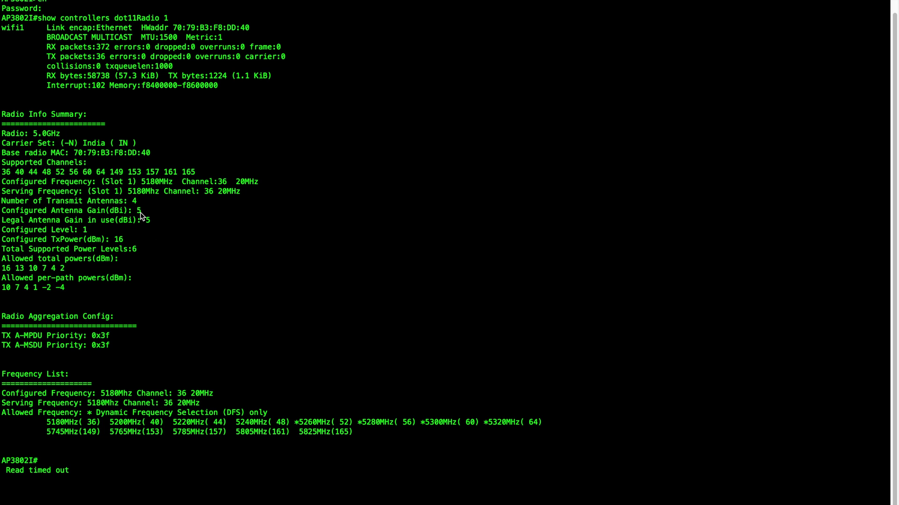
pyautogui.moveTo(141, 210); pyautogui.dragTo(1, 215)
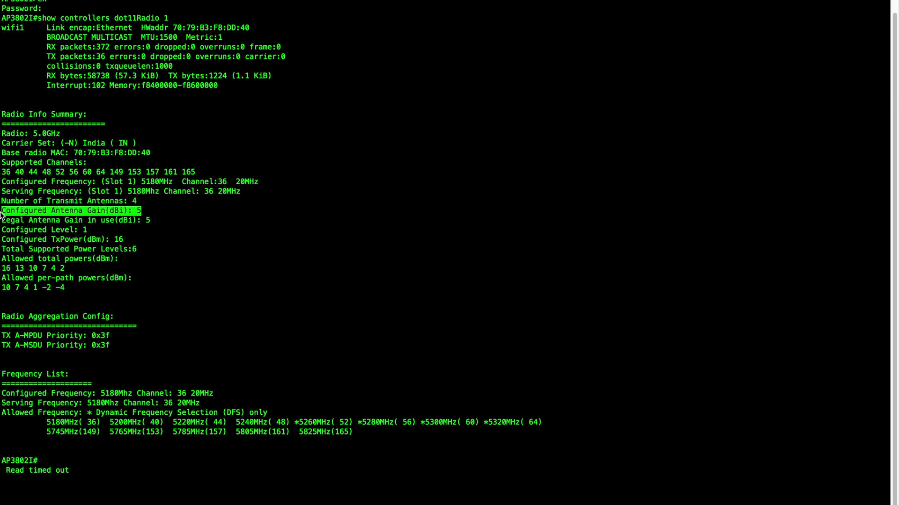
pyautogui.moveTo(153, 221); pyautogui.dragTo(1, 208)
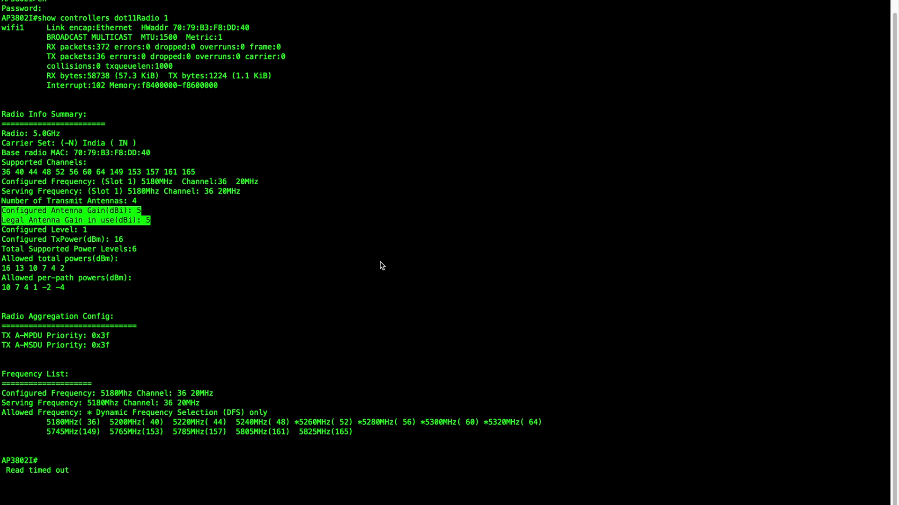
# Step: Switch back to the Ekahau floor plan and review the Radio 2 power and EIRP in the AP's settings
pyautogui.hotkey('ctrl', 'Right')
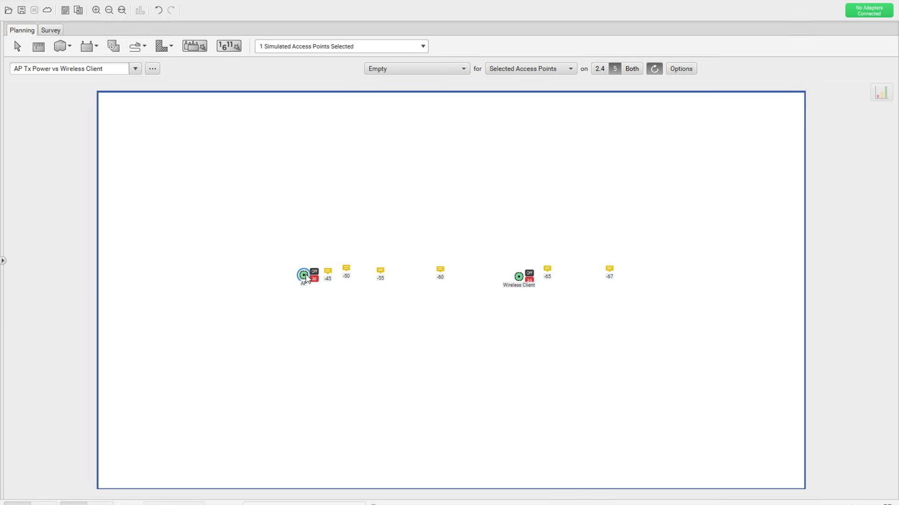
pyautogui.rightClick(305, 277)
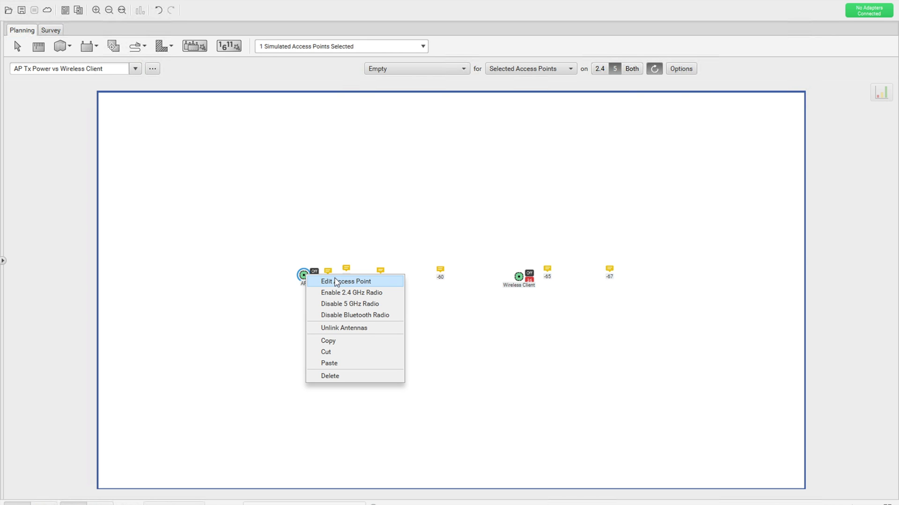
pyautogui.click(335, 280)
pyautogui.doubleClick(413, 281)
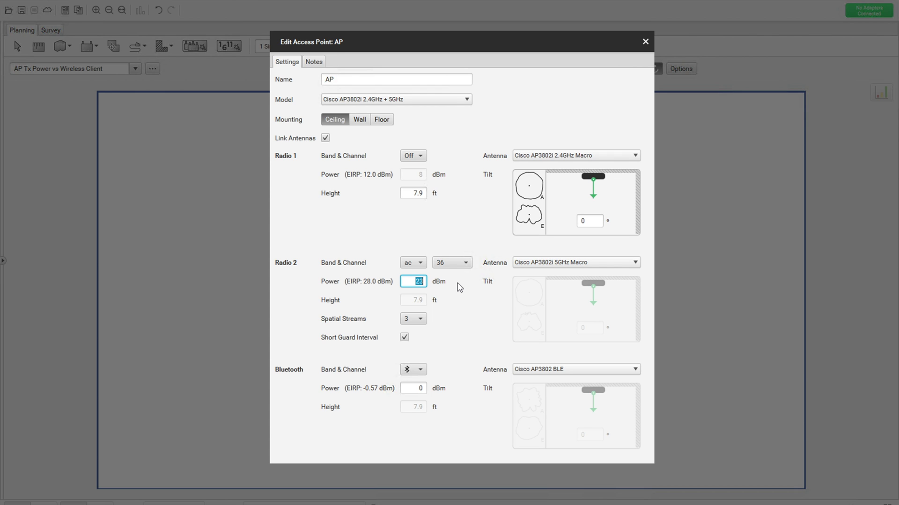
pyautogui.click(342, 283)
pyautogui.moveTo(392, 287)
pyautogui.moveTo(366, 285)
pyautogui.click(645, 42)
pyautogui.click(686, 289)
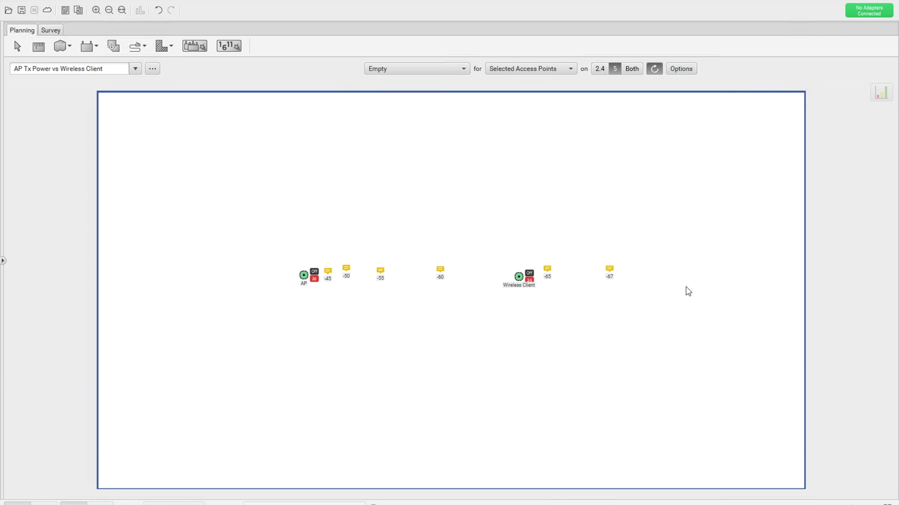
# Step: Set the floor plan's heatmap visualization to Signal Strength
pyautogui.click(614, 274)
pyautogui.moveTo(656, 309); pyautogui.dragTo(533, 233)
pyautogui.click(653, 339)
pyautogui.click(547, 269)
pyautogui.click(453, 69)
pyautogui.click(401, 278)
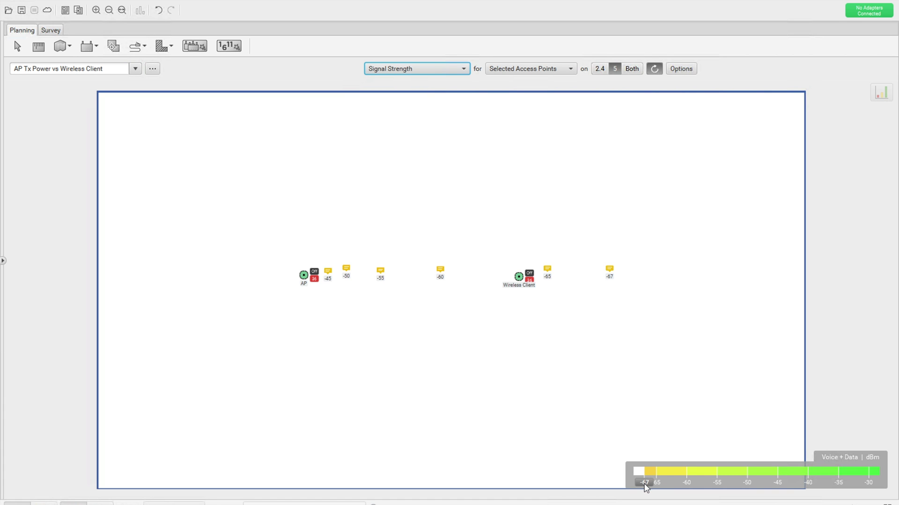
# Step: Show the AP's signal coverage alone and together with the Wireless Client's, and read the signal strength at both devices
pyautogui.moveTo(307, 280)
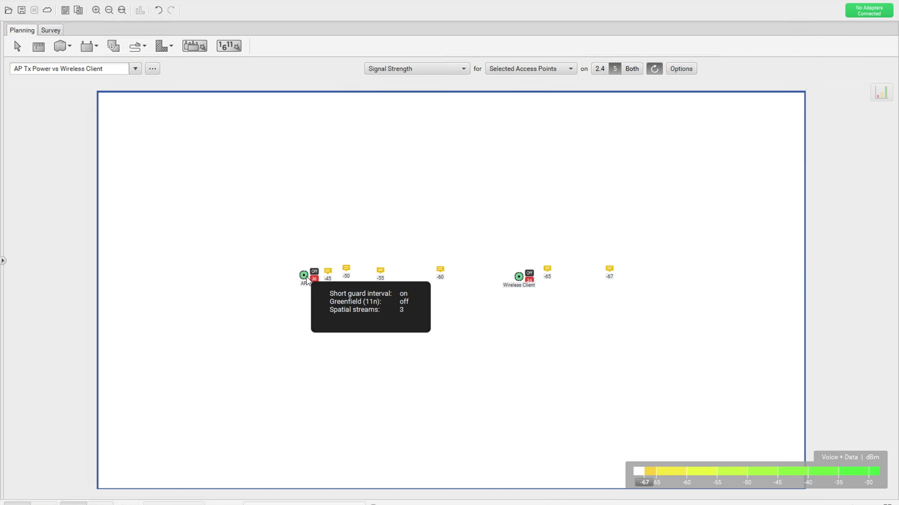
pyautogui.click(306, 277)
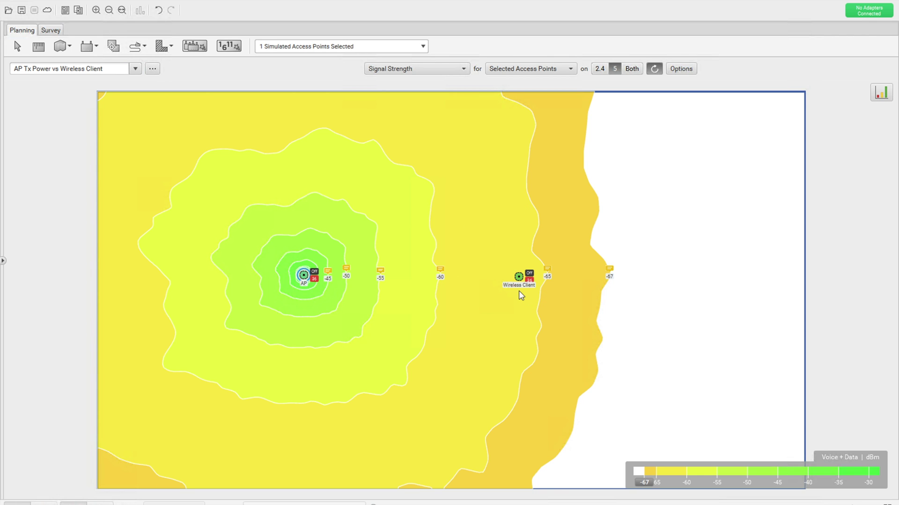
pyautogui.moveTo(519, 291)
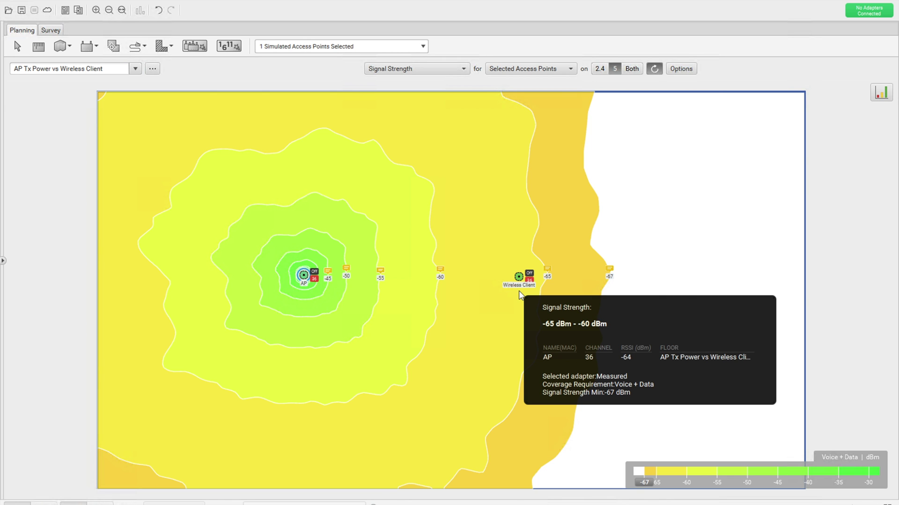
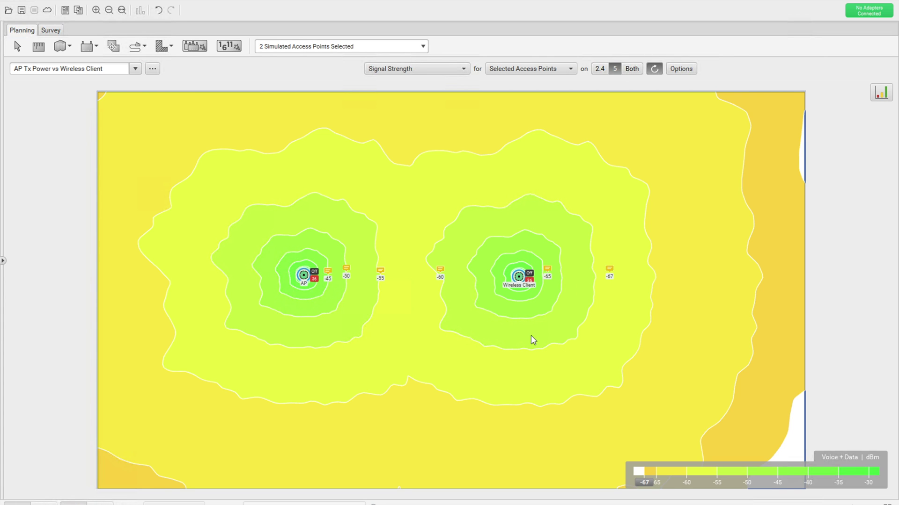
pyautogui.moveTo(531, 336)
pyautogui.moveTo(520, 296)
pyautogui.moveTo(305, 293)
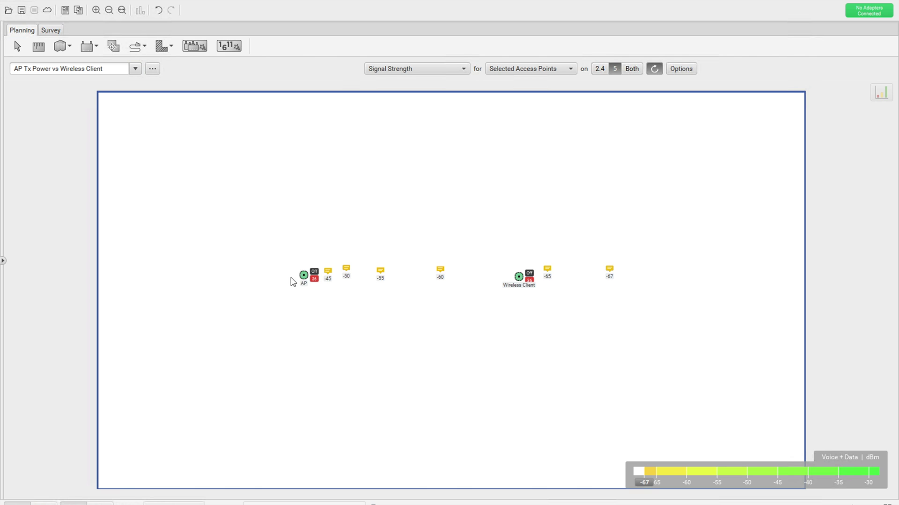
# Step: Compare the AP's and Wireless Client's individual coverage, and set the Wireless Client's Radio 2 power to 11 dBm
pyautogui.click(302, 276)
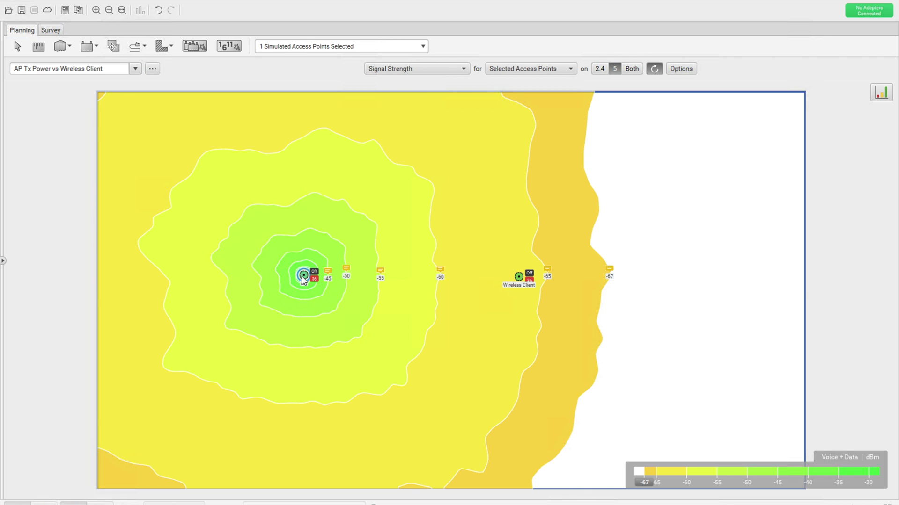
pyautogui.click(519, 277)
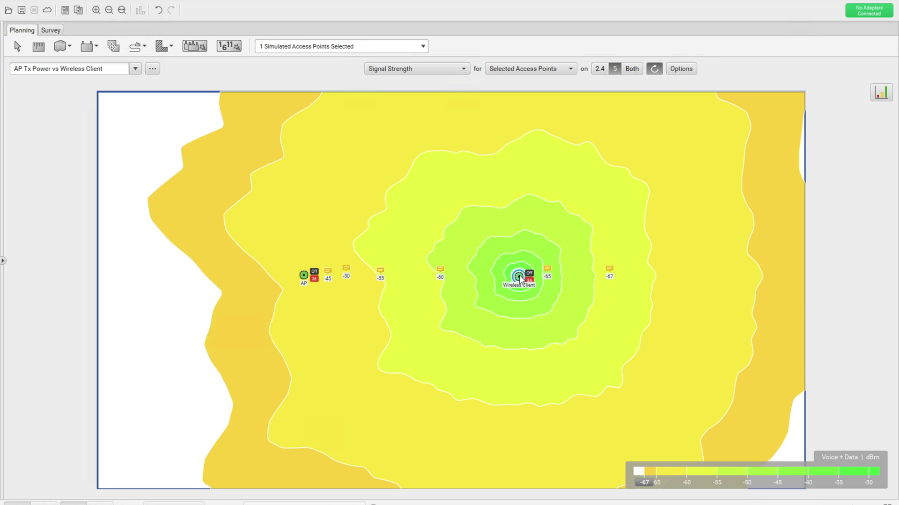
pyautogui.rightClick(521, 279)
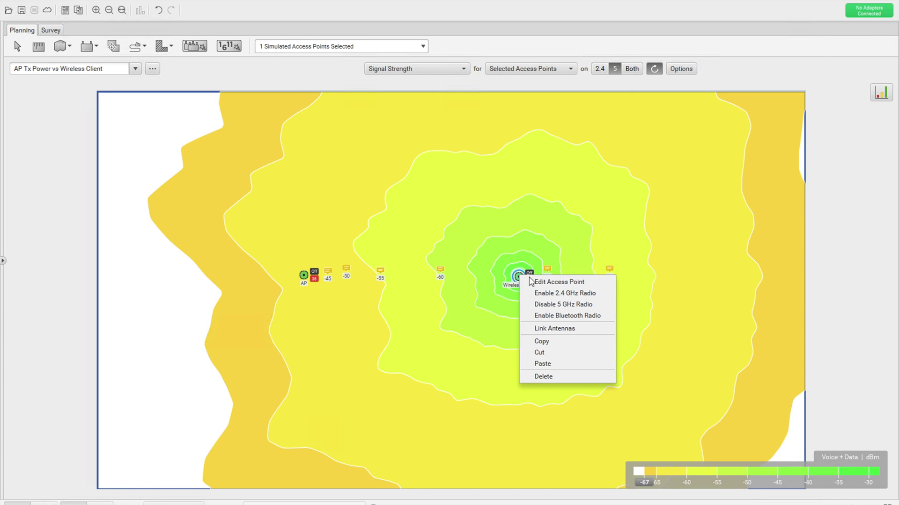
pyautogui.click(538, 283)
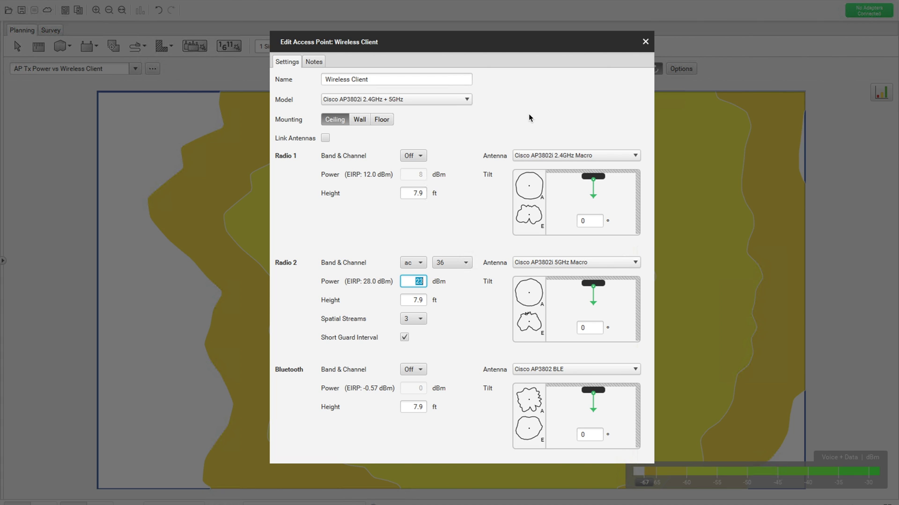
pyautogui.write('11')
pyautogui.click(472, 204)
pyautogui.click(646, 41)
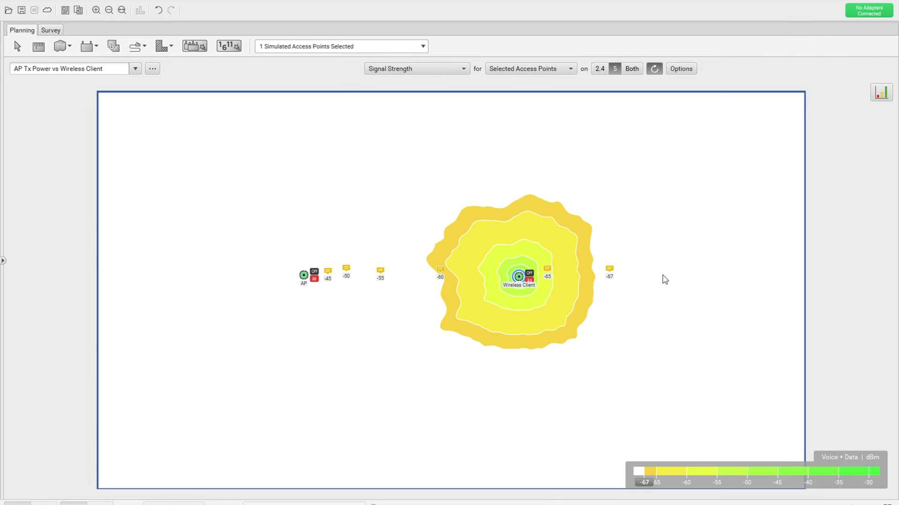
# Step: Reopen the Wireless Client's settings and check its Radio 2 power against the EIRP
pyautogui.rightClick(518, 279)
pyautogui.click(546, 283)
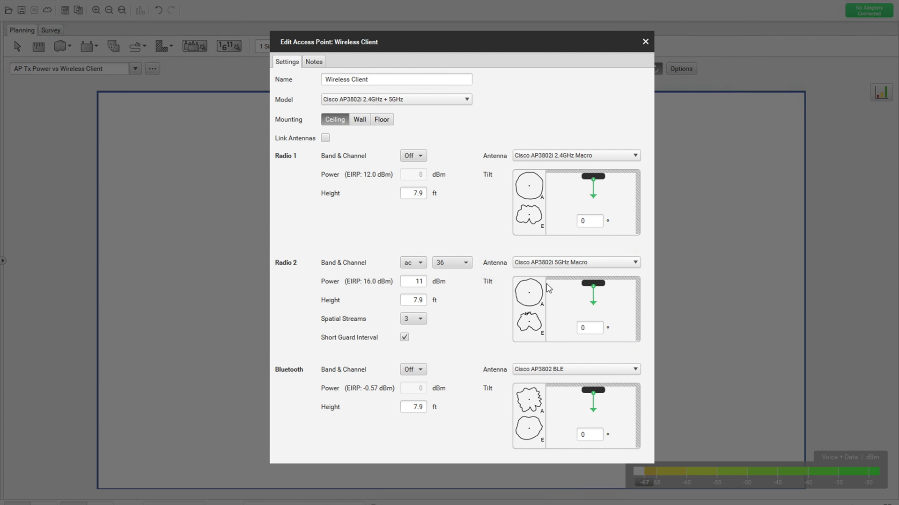
pyautogui.doubleClick(414, 282)
pyautogui.click(383, 283)
pyautogui.click(679, 323)
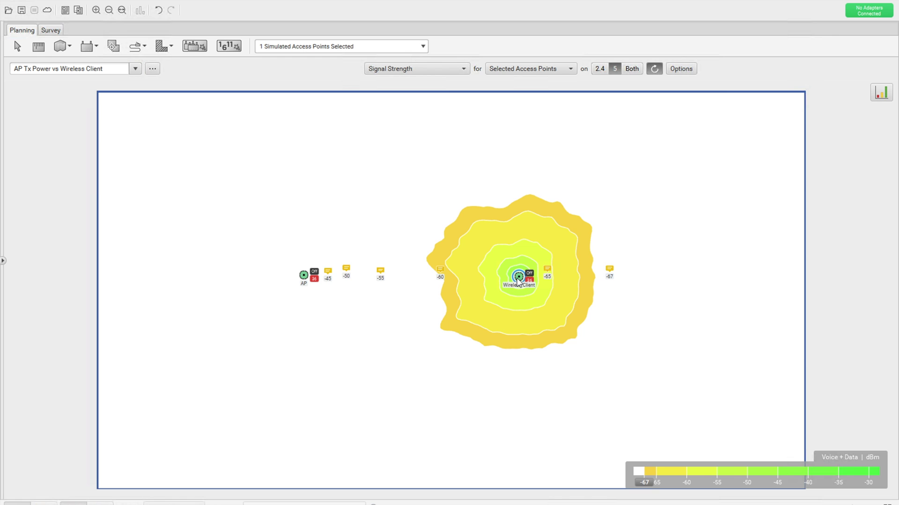
# Step: Show the AP's coverage, inspect its signal strength, and add the Wireless Client's coverage for comparison
pyautogui.click(303, 275)
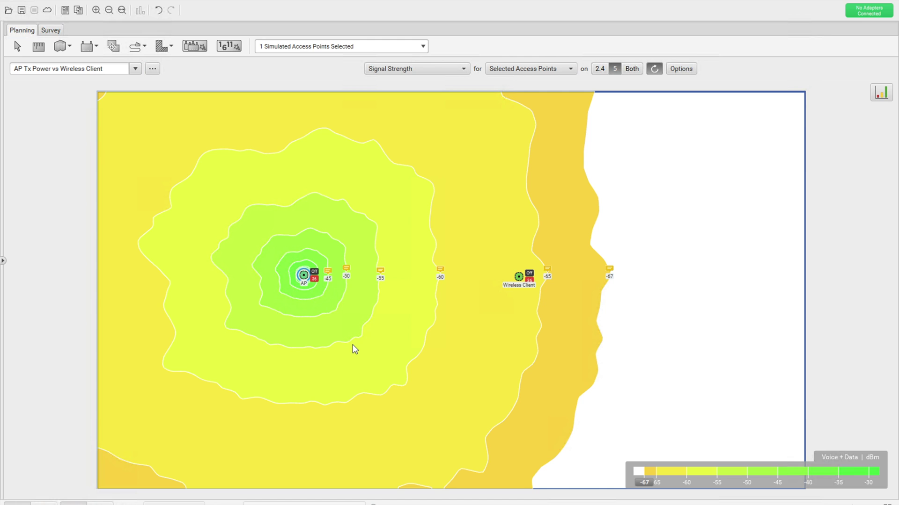
pyautogui.moveTo(355, 349)
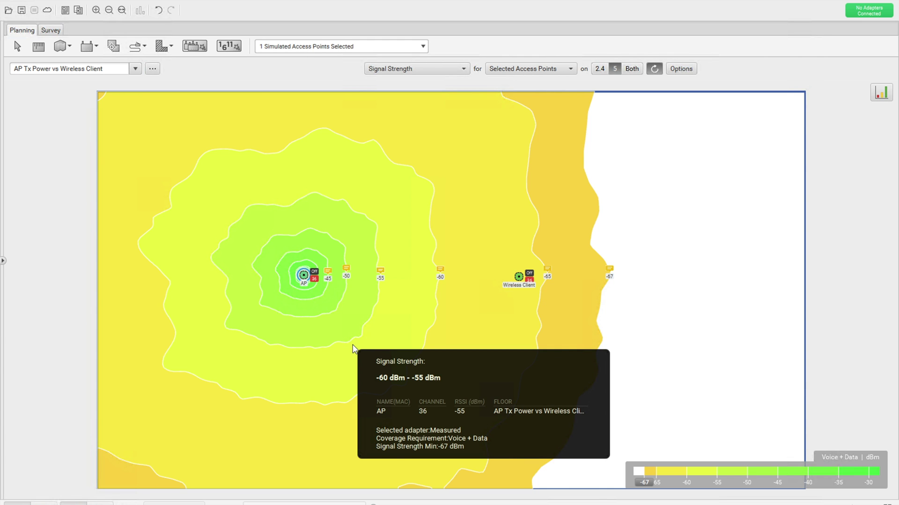
pyautogui.keyDown('ctrl'); pyautogui.click(519, 275); pyautogui.keyUp('ctrl')
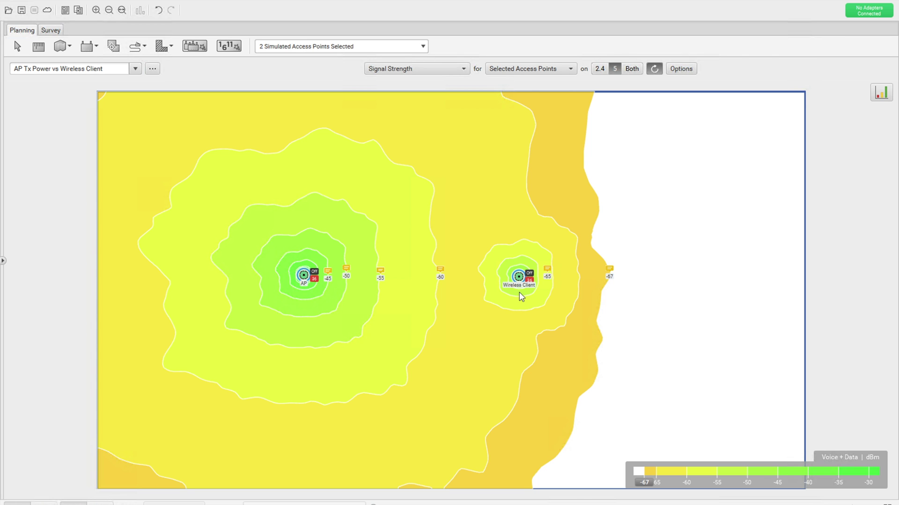
# Step: Move the Wireless Client just below the -60 marker and compare signal strength at both devices with the AP's coverage included
pyautogui.moveTo(520, 297)
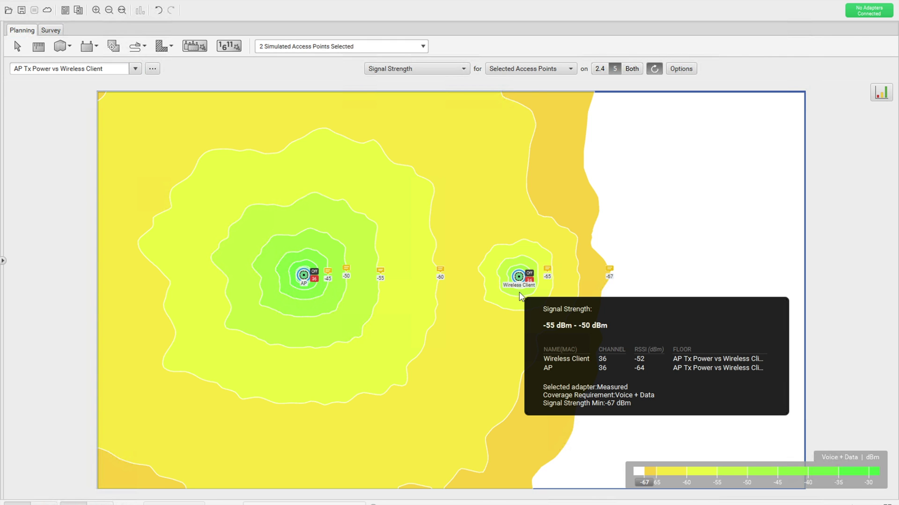
pyautogui.hotkey('ctrl', 'z')
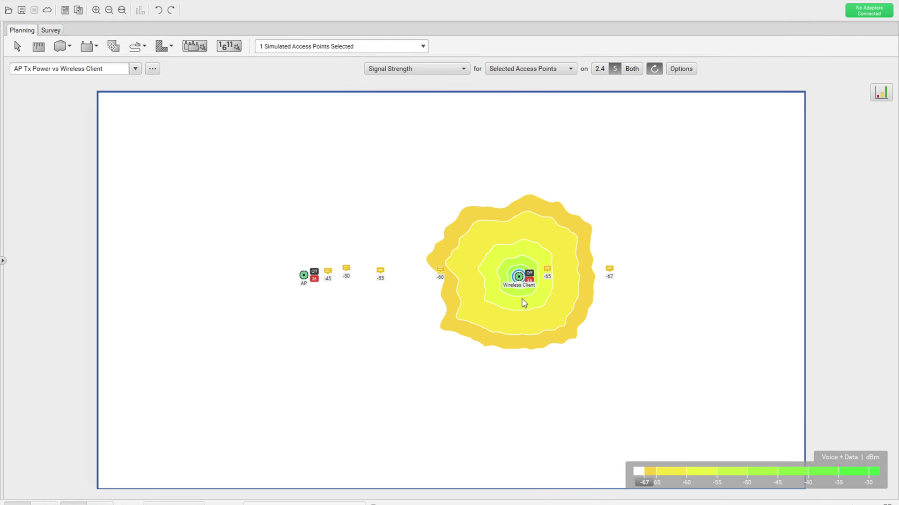
pyautogui.moveTo(522, 283)
pyautogui.mouseDown()
pyautogui.moveTo(476, 278)
pyautogui.moveTo(440, 283)
pyautogui.moveTo(442, 294)
pyautogui.mouseUp()
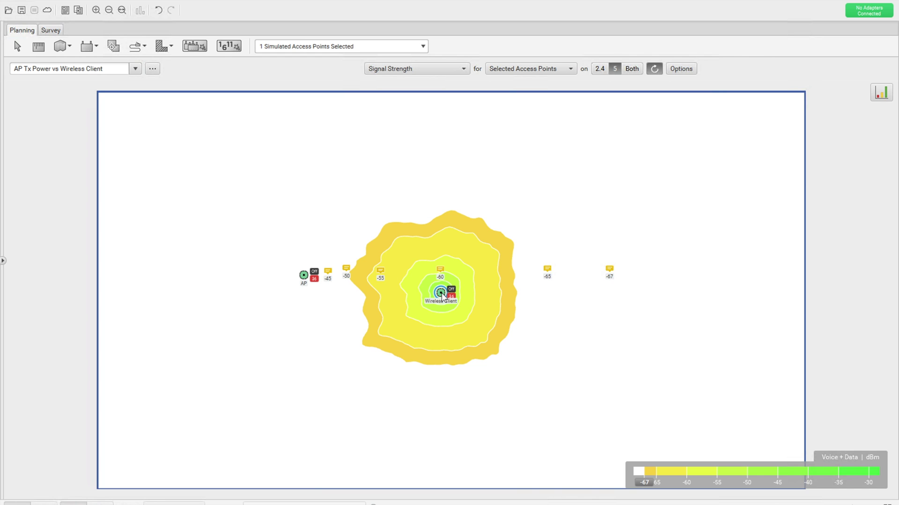
pyautogui.keyDown('ctrl'); pyautogui.click(303, 275); pyautogui.keyUp('ctrl')
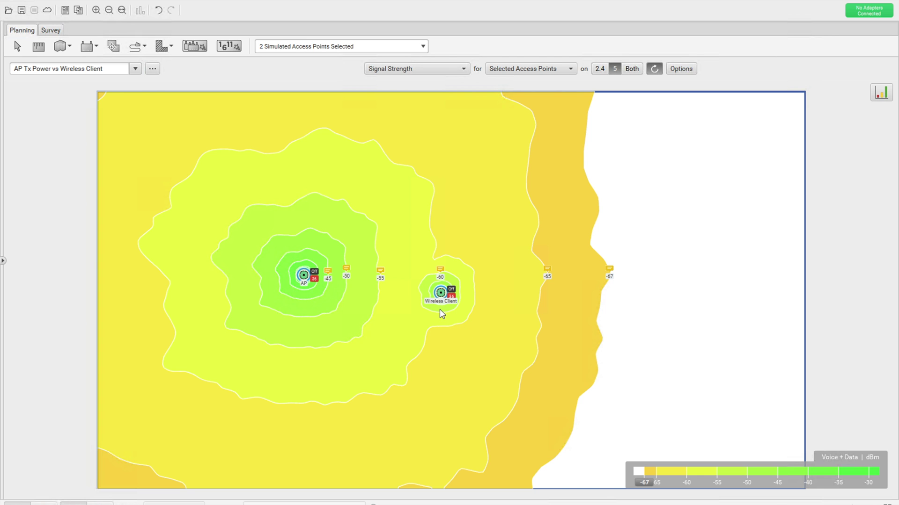
pyautogui.moveTo(440, 309)
pyautogui.moveTo(304, 292)
# Step: Move the Wireless Client beside the -67 marker and show the signal strength coverage for All Access Points
pyautogui.click(724, 336)
pyautogui.moveTo(440, 292); pyautogui.dragTo(594, 288)
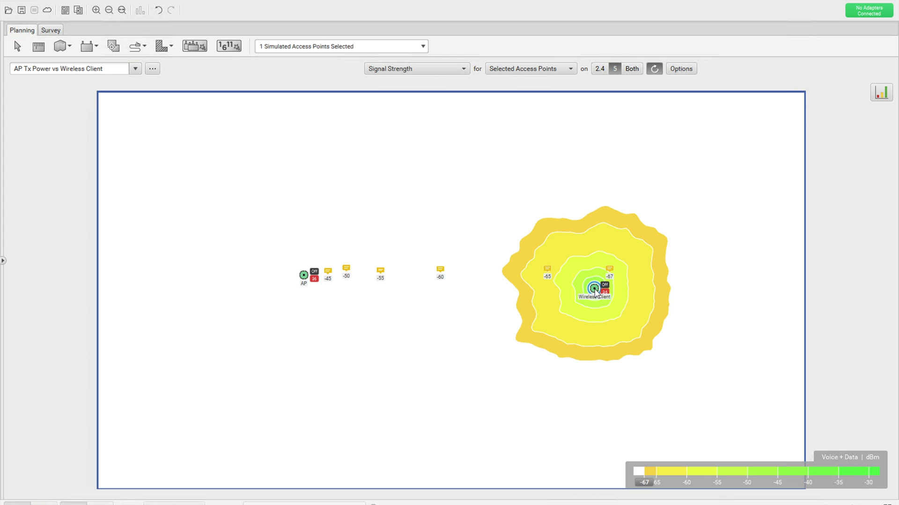
pyautogui.keyDown('ctrl'); pyautogui.click(304, 276); pyautogui.keyUp('ctrl')
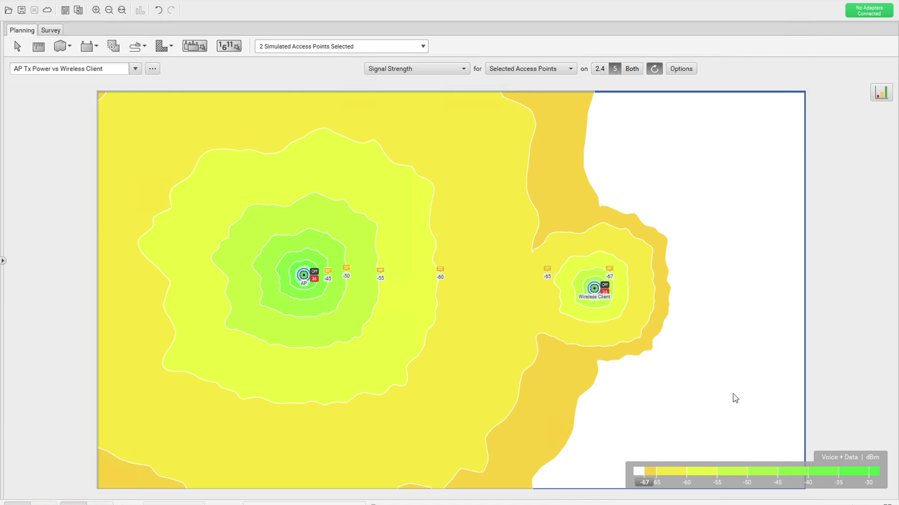
pyautogui.hotkey('ctrl', 'z')
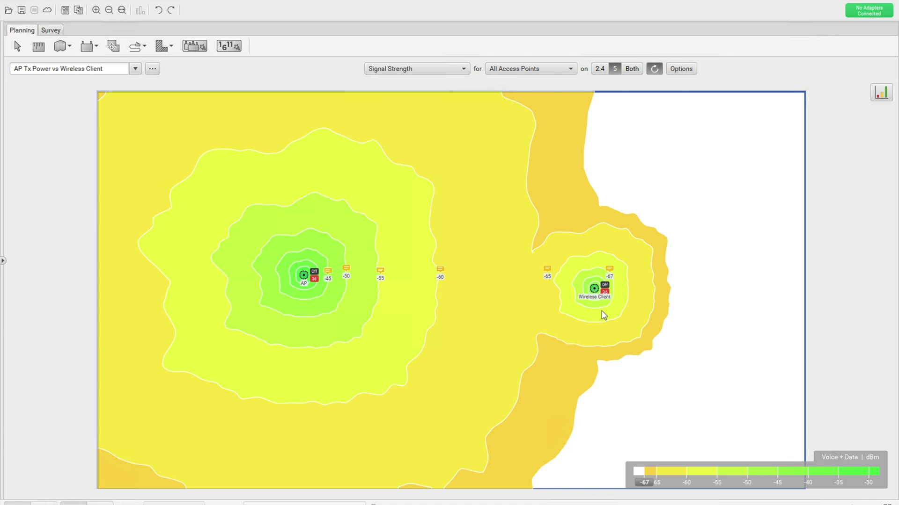
# Step: Open the Wireless Client's access point settings and check its Radio 2 power
pyautogui.click(594, 289)
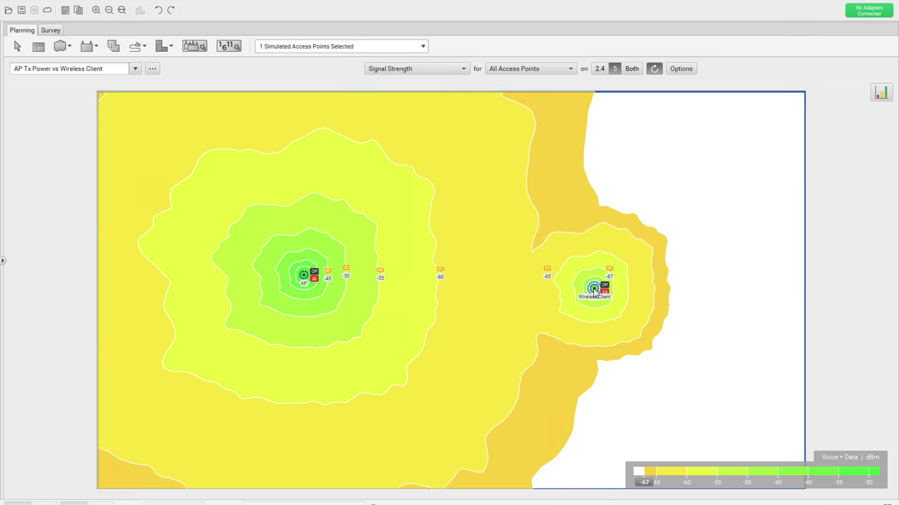
pyautogui.rightClick(594, 291)
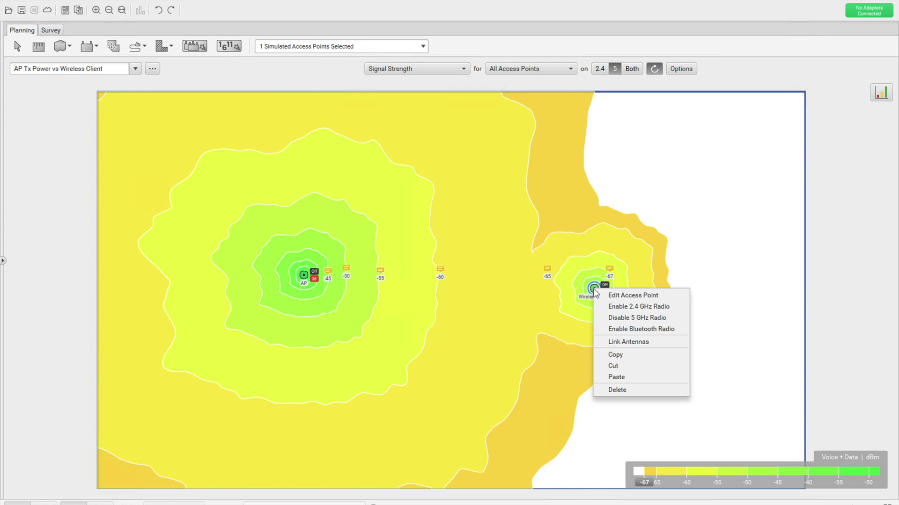
pyautogui.click(613, 297)
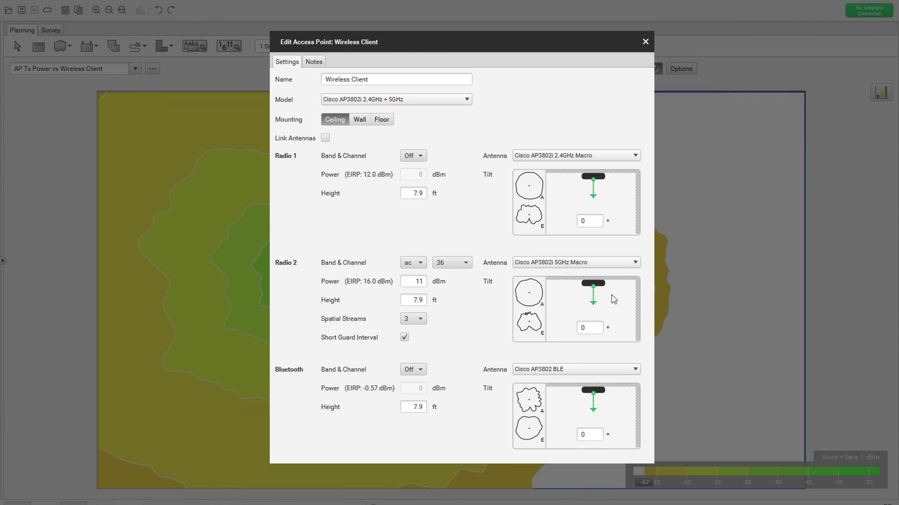
pyautogui.doubleClick(417, 283)
pyautogui.click(645, 42)
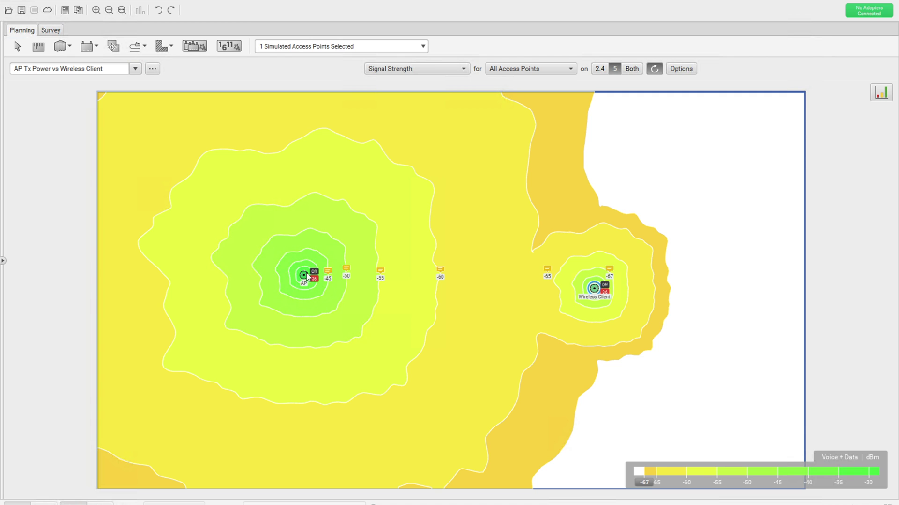
# Step: Set the AP's Radio 2 power to 11 dBm to match the Wireless Client
pyautogui.click(303, 276)
pyautogui.rightClick(304, 279)
pyautogui.click(358, 284)
pyautogui.doubleClick(417, 280)
pyautogui.write('11')
pyautogui.click(599, 123)
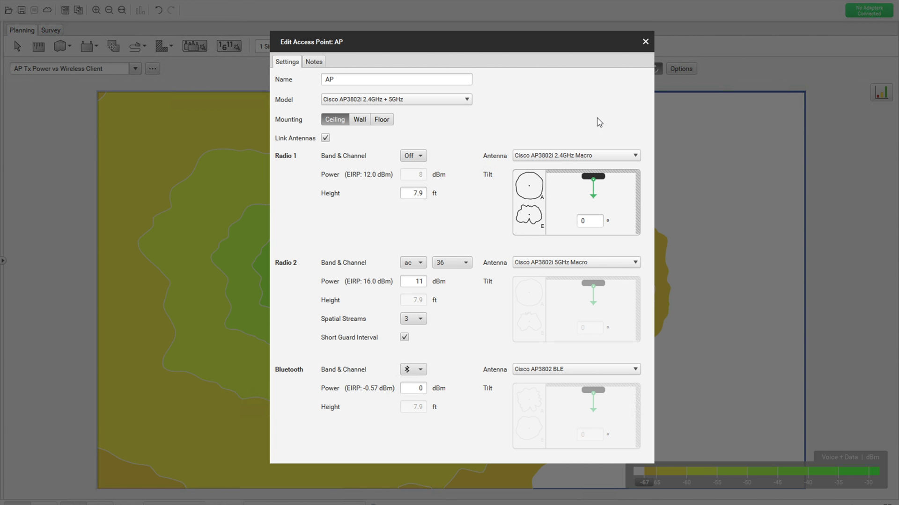
pyautogui.click(645, 42)
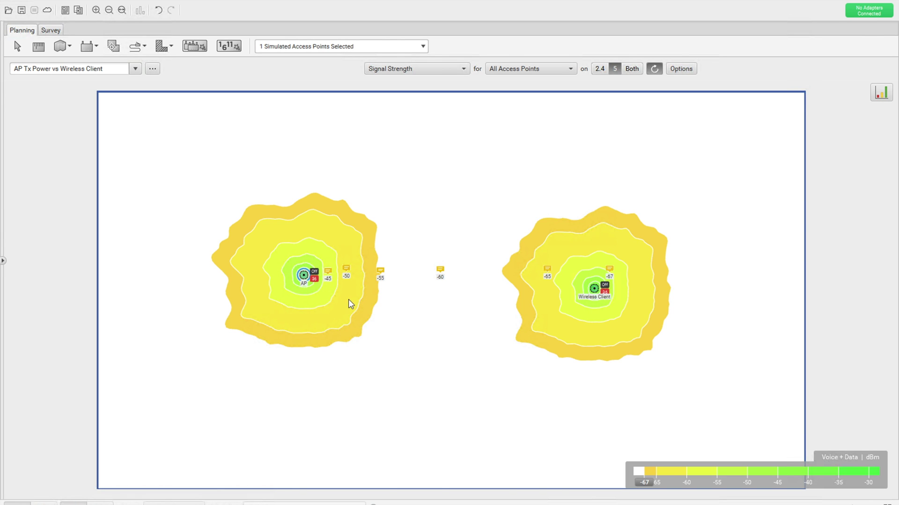
# Step: Remove the signal-level markers and move the Wireless Client close to the AP to compare signal strength at both devices
pyautogui.moveTo(483, 325); pyautogui.dragTo(319, 238)
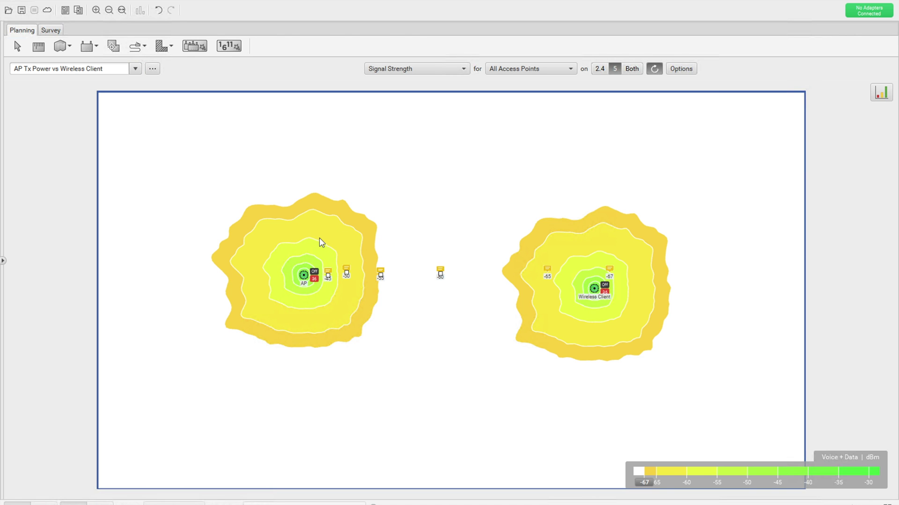
pyautogui.moveTo(319, 239)
pyautogui.moveTo(594, 288)
pyautogui.mouseDown()
pyautogui.moveTo(407, 267)
pyautogui.moveTo(366, 278)
pyautogui.mouseUp()
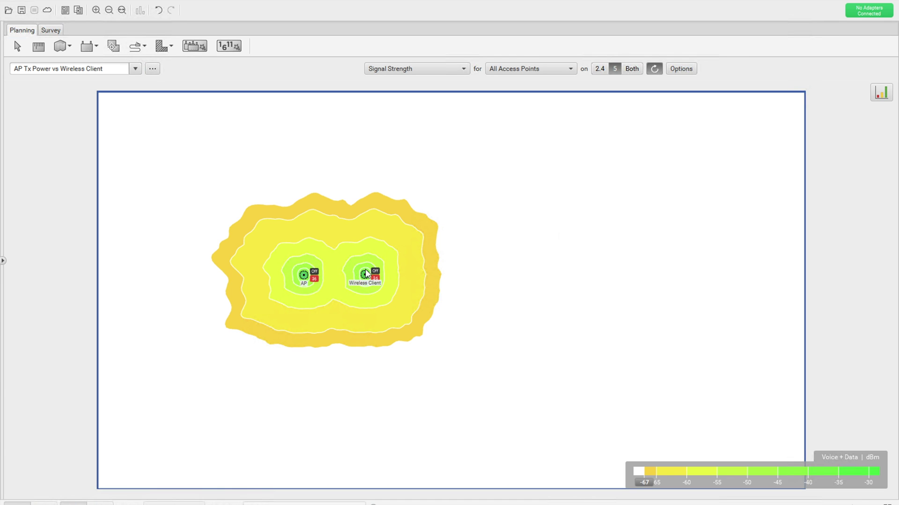
pyautogui.moveTo(367, 274)
pyautogui.moveTo(304, 275)
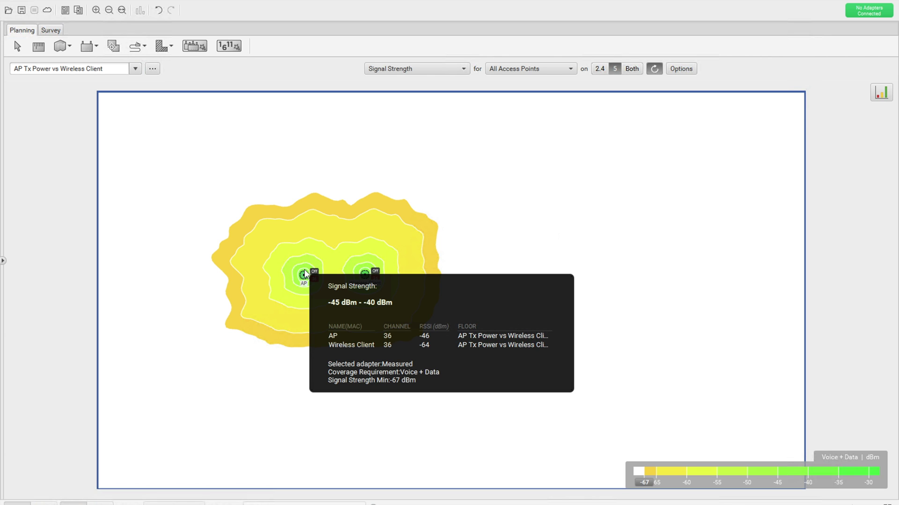
# Step: Undo the AP's power reduction, the marker removal and the Wireless Client's move close to the AP
pyautogui.click(367, 276)
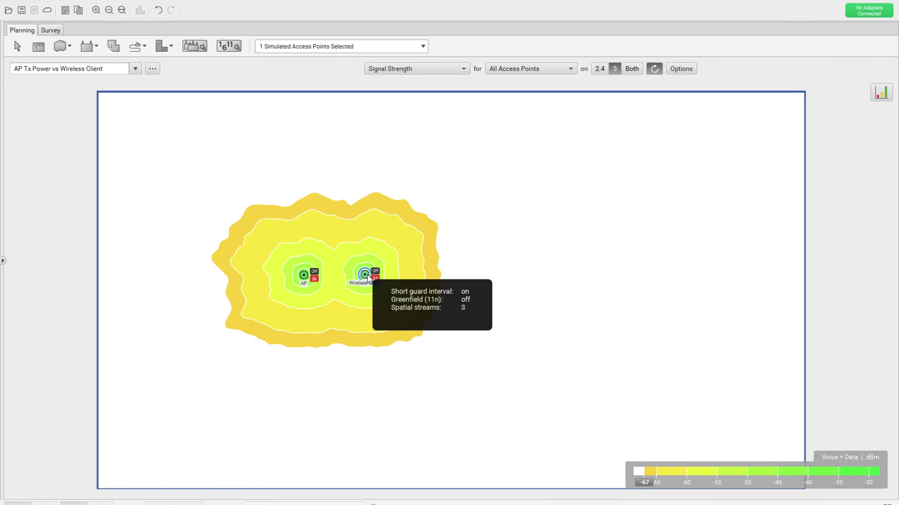
pyautogui.moveTo(368, 277); pyautogui.dragTo(594, 289)
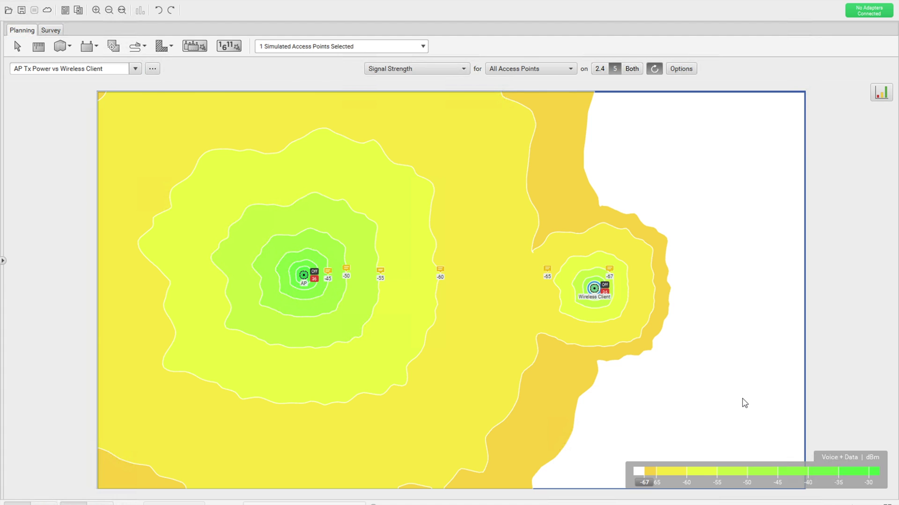